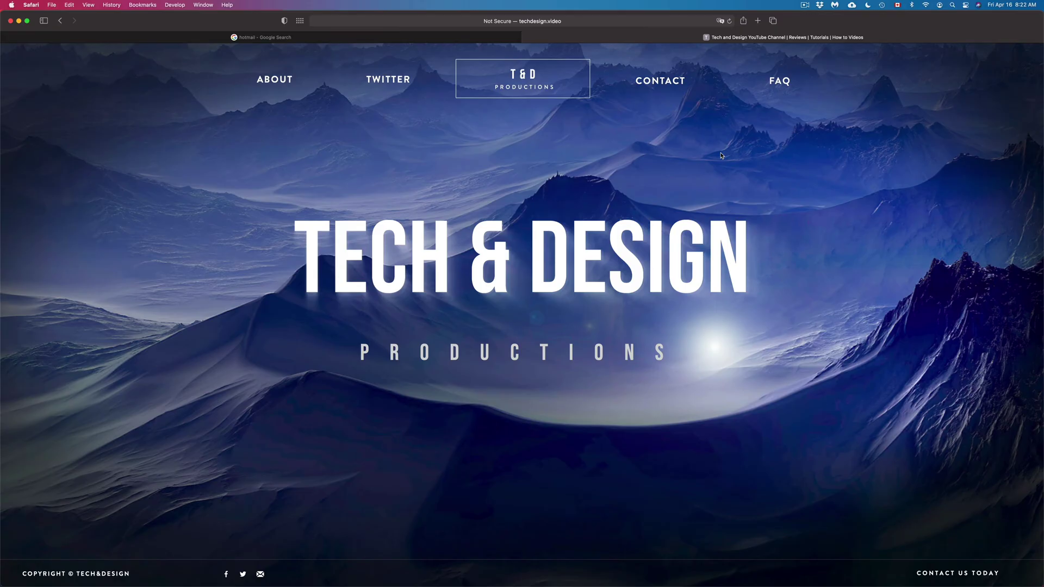
From the 'hotmail' Google results, open the 'Outlook – free personal email and calendar from Microsoft' result
{"action": "key", "text": "ctrl+shift+Tab"}
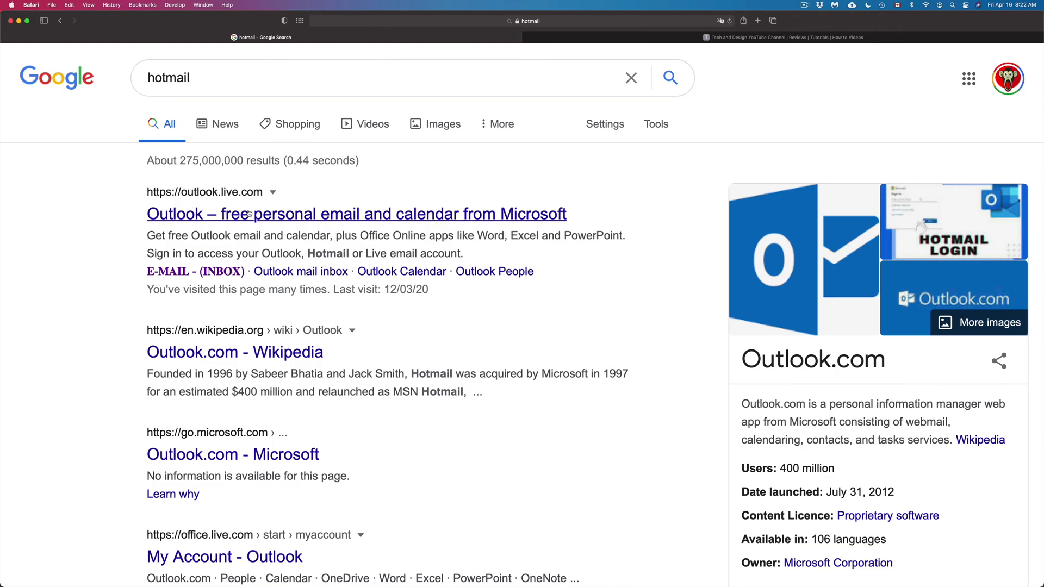
{"action": "left_click", "coordinate": [300, 213]}
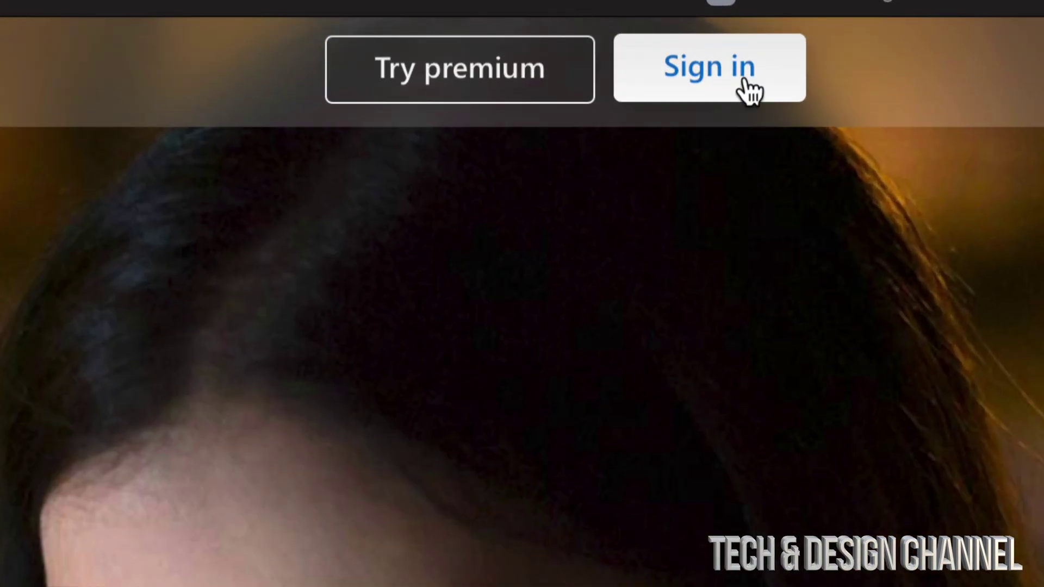
Sign in to Outlook.com, then select and deselect the Microsoft terms-of-use email in Focused
{"action": "left_click", "coordinate": [749, 92]}
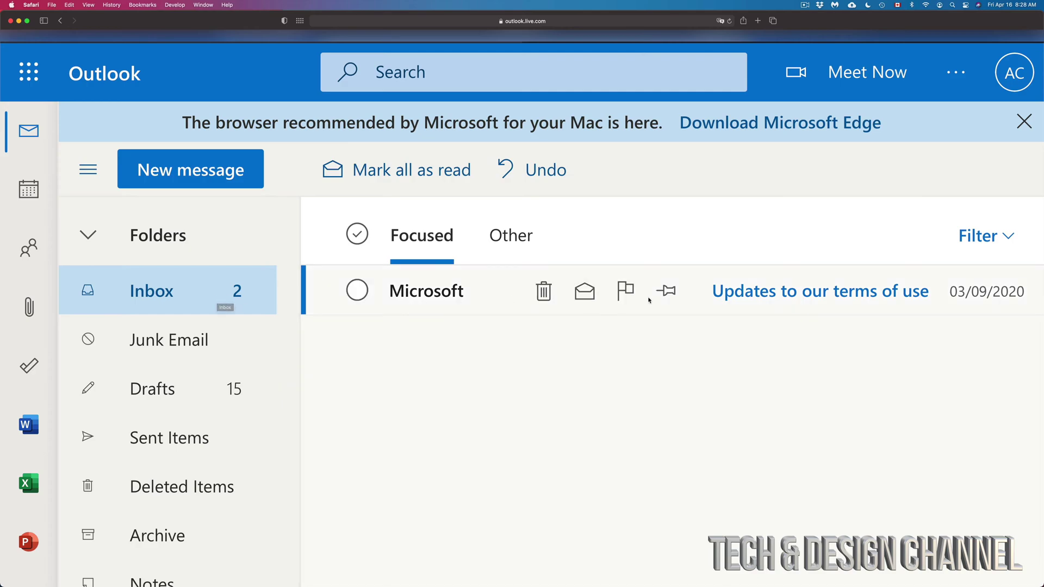
{"action": "mouse_move", "coordinate": [563, 294]}
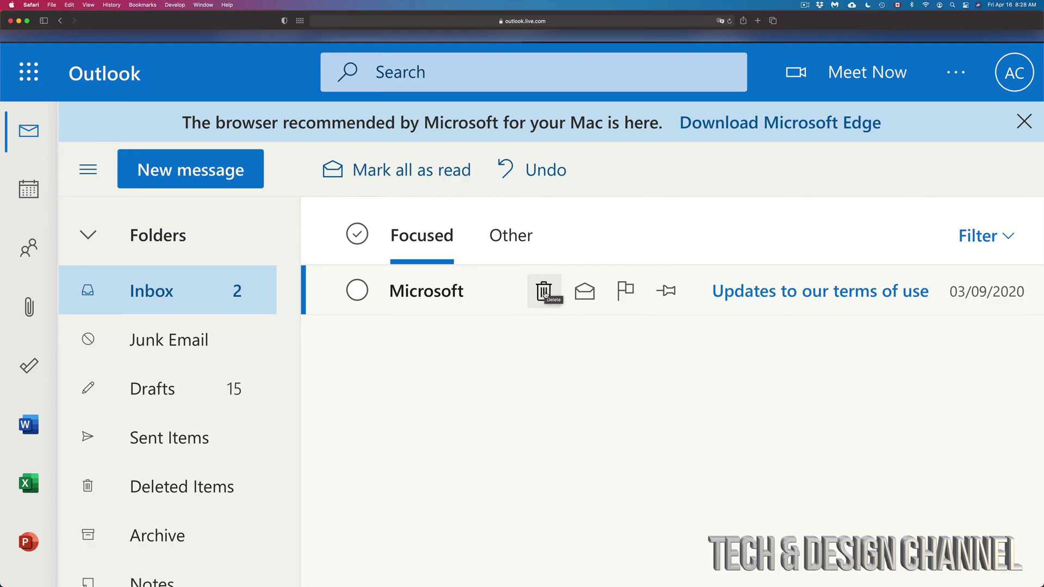
{"action": "left_click", "coordinate": [357, 290]}
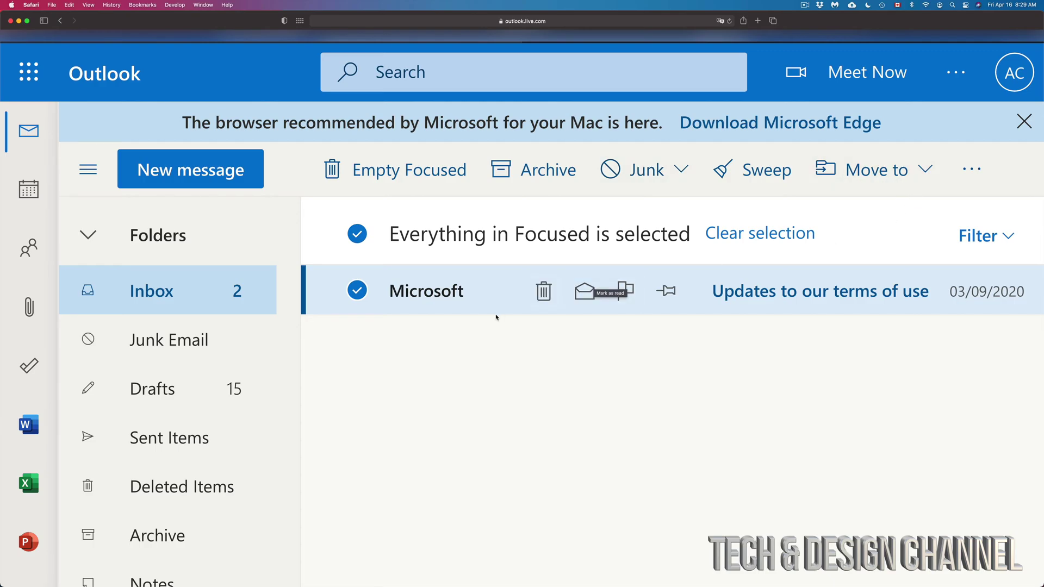
{"action": "left_click", "coordinate": [357, 291]}
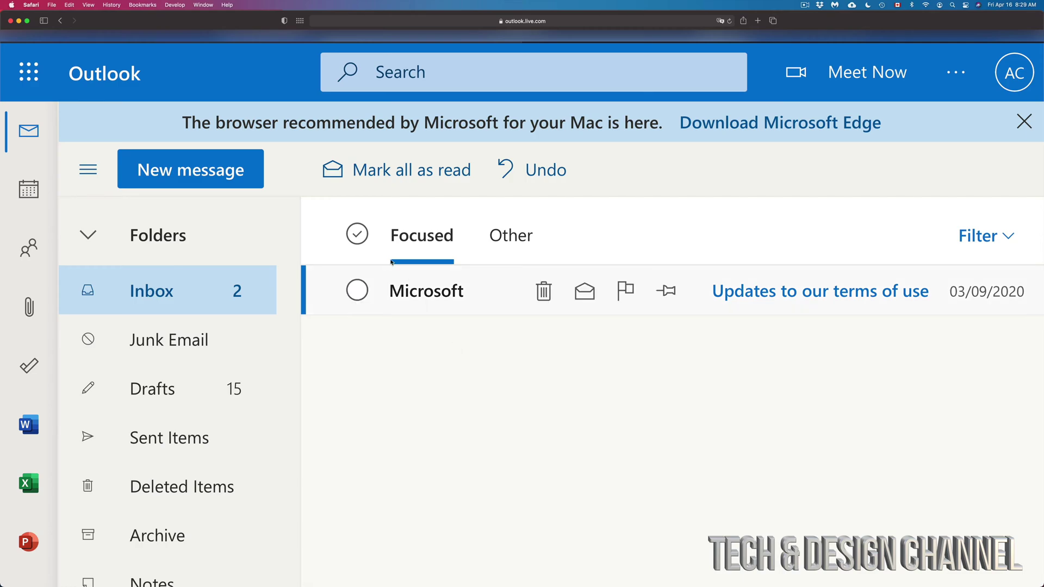
Select all Focused emails and empty Focused, moving the Microsoft email to Deleted Items
{"action": "left_click", "coordinate": [357, 234]}
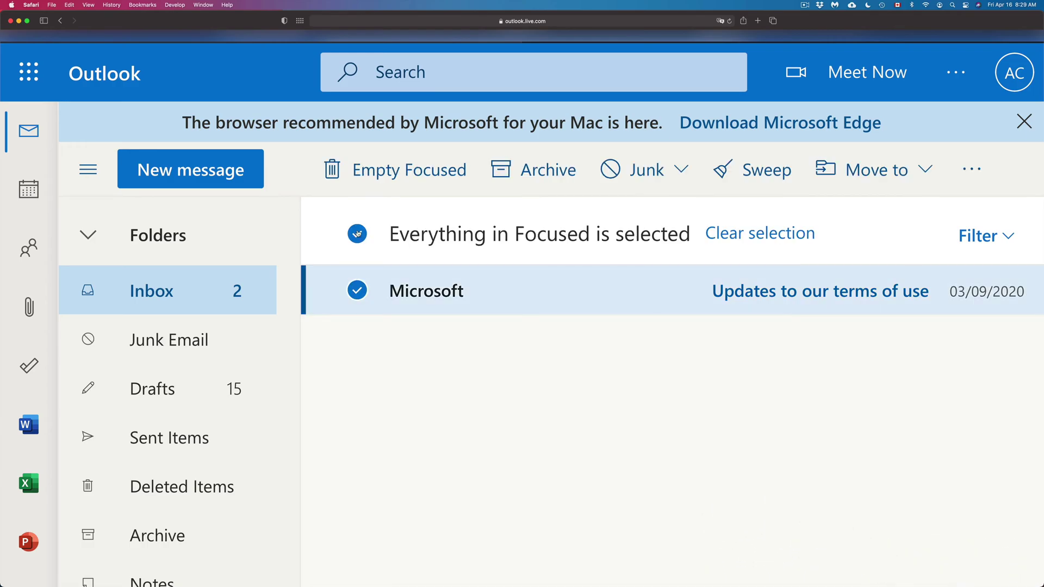
{"action": "left_click", "coordinate": [361, 169]}
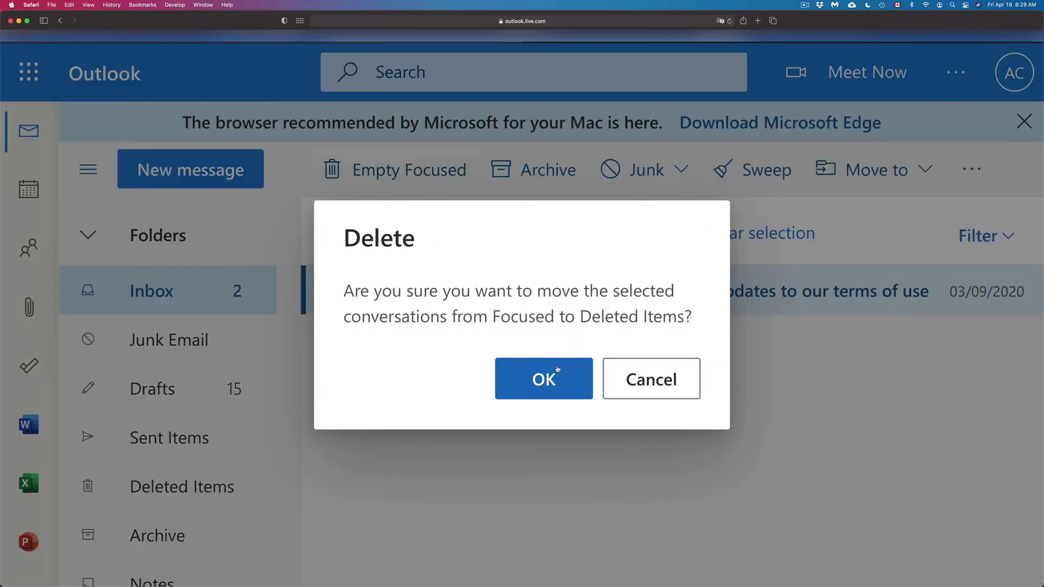
{"action": "left_click", "coordinate": [531, 387]}
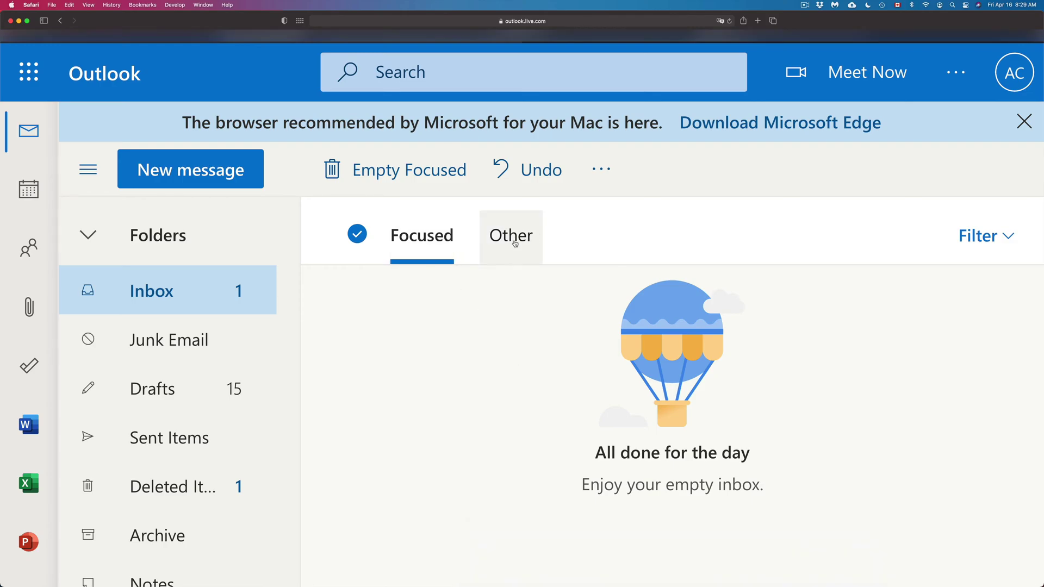
In the Other inbox, delete the Windows Surface Laptop email
{"action": "left_click", "coordinate": [515, 243]}
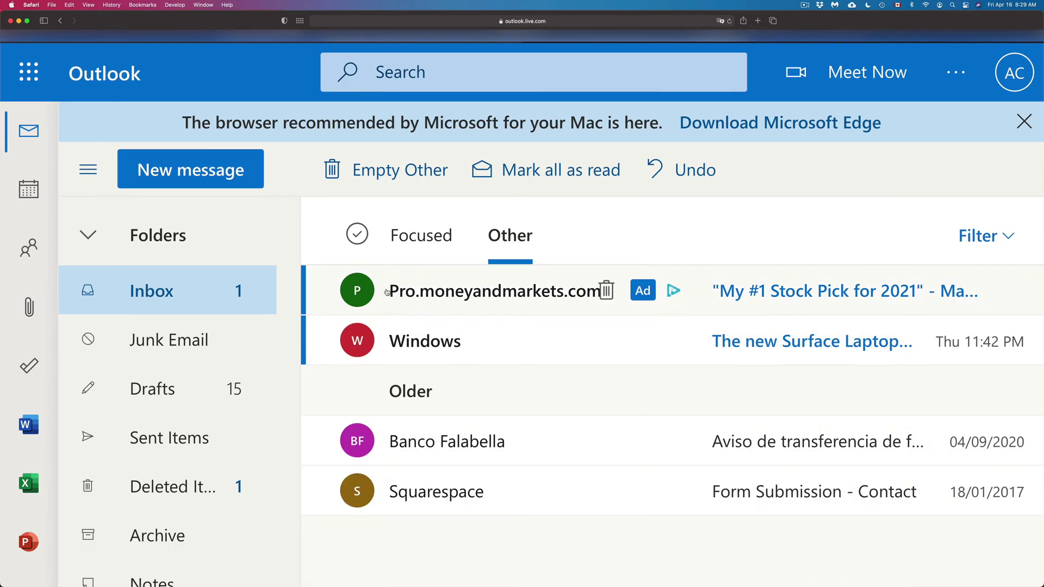
{"action": "left_click", "coordinate": [357, 235]}
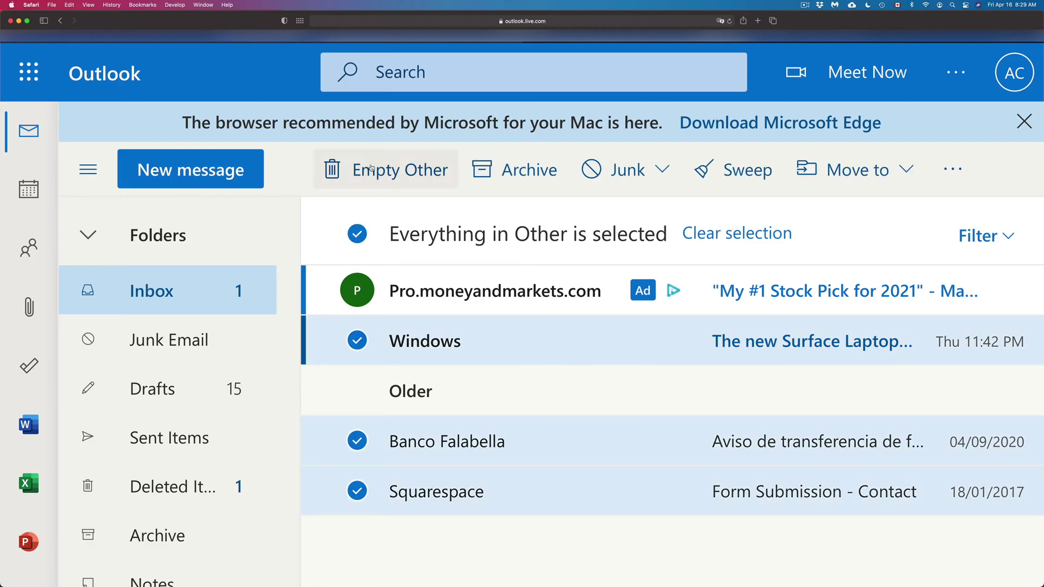
{"action": "left_click", "coordinate": [362, 237]}
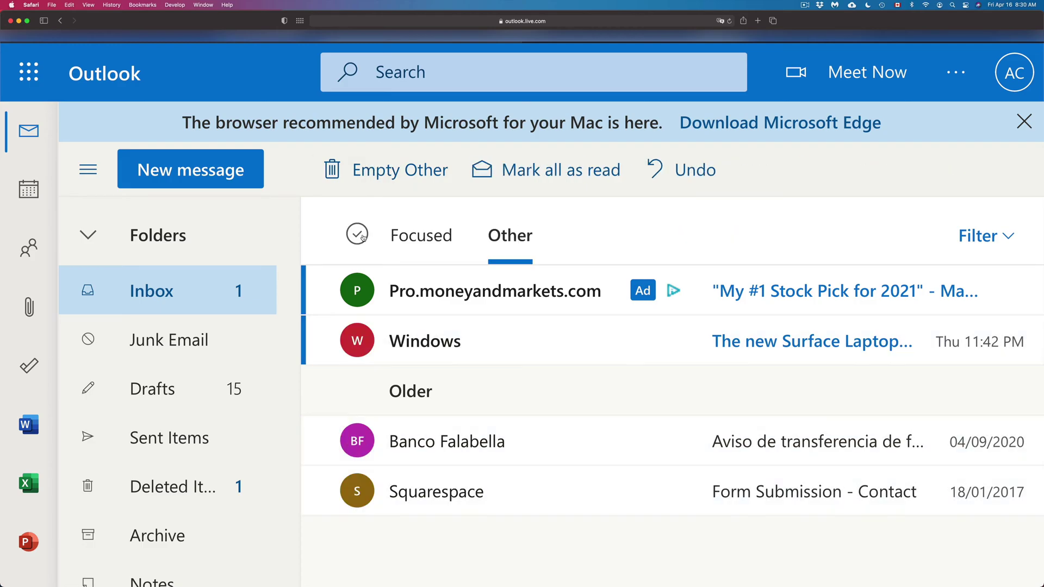
{"action": "mouse_move", "coordinate": [544, 342]}
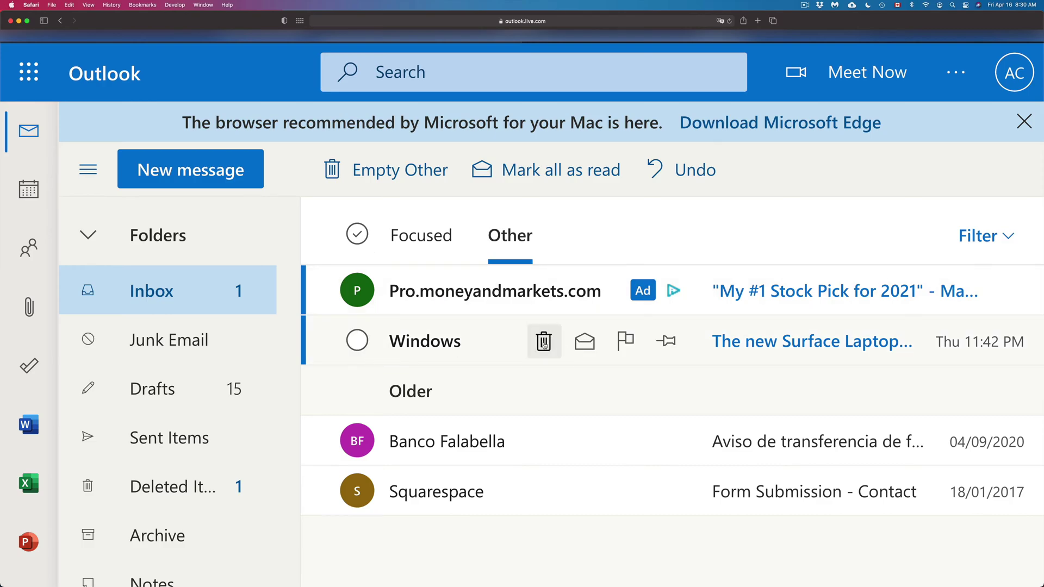
{"action": "left_click", "coordinate": [544, 342]}
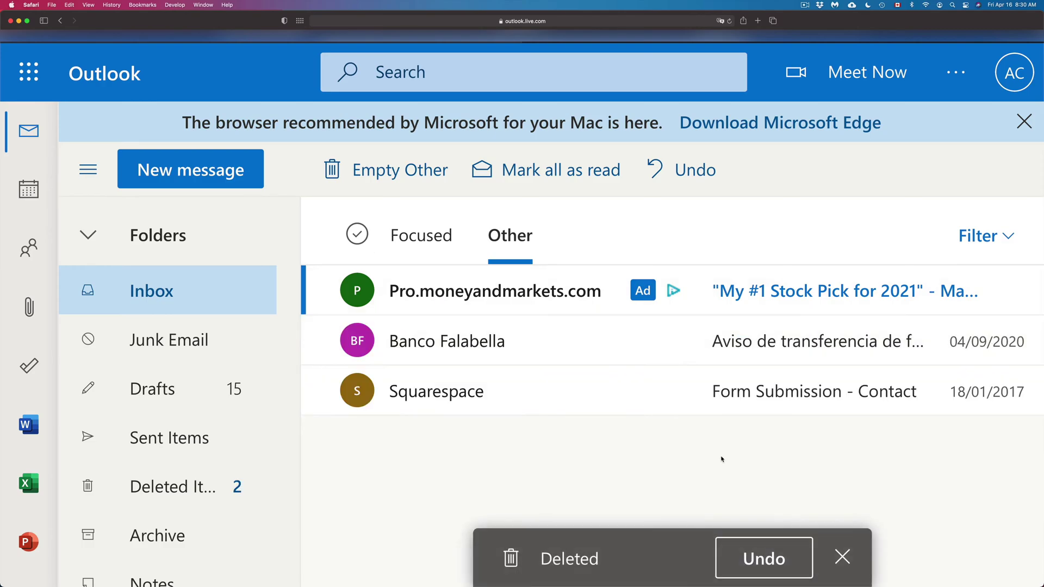
{"action": "left_click", "coordinate": [842, 554]}
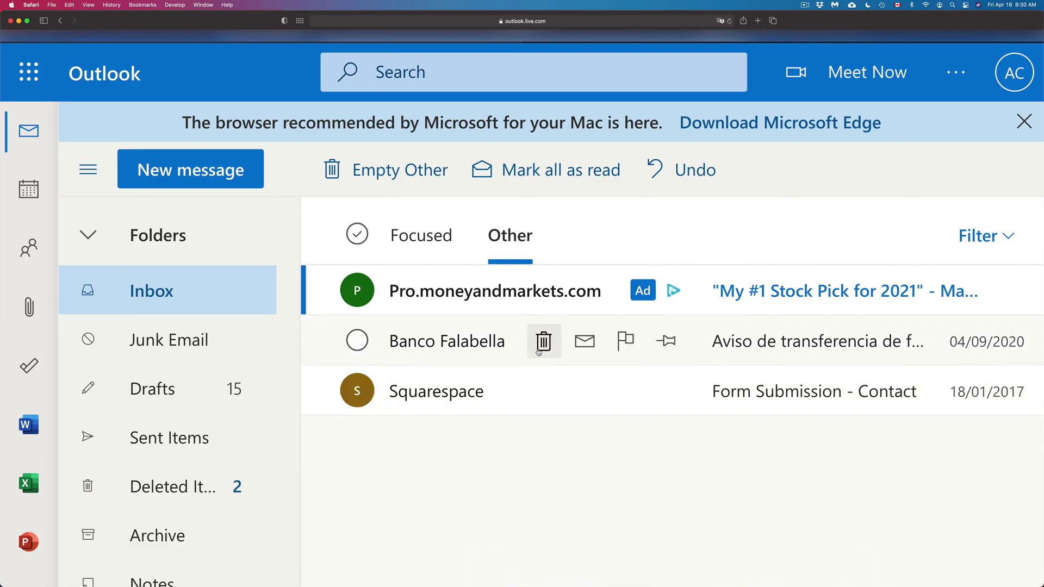
Delete the Banco Falabella email, then empty all remaining Other emails to Deleted Items
{"action": "left_click", "coordinate": [359, 343]}
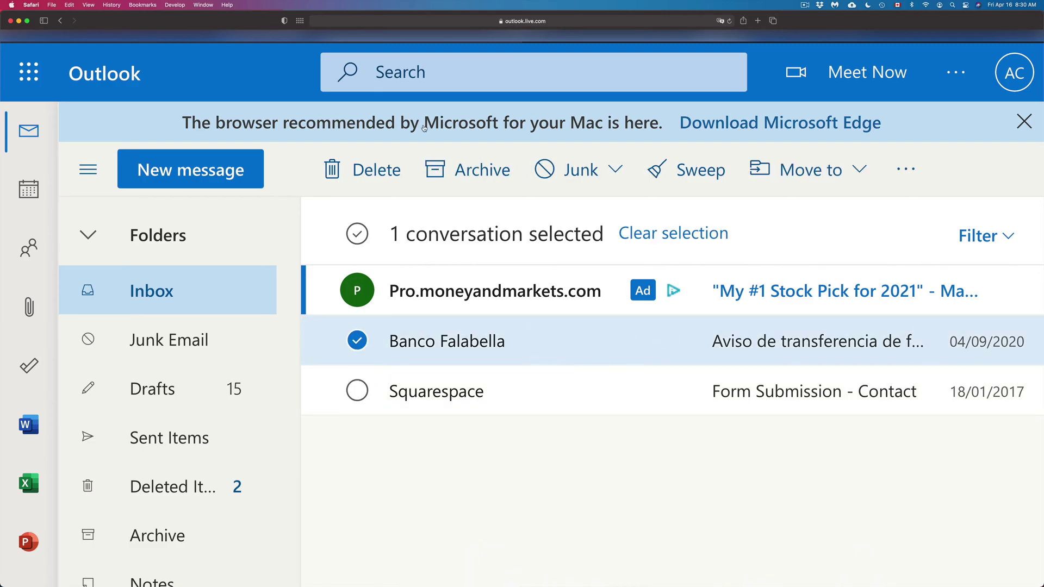
{"action": "left_click", "coordinate": [370, 170]}
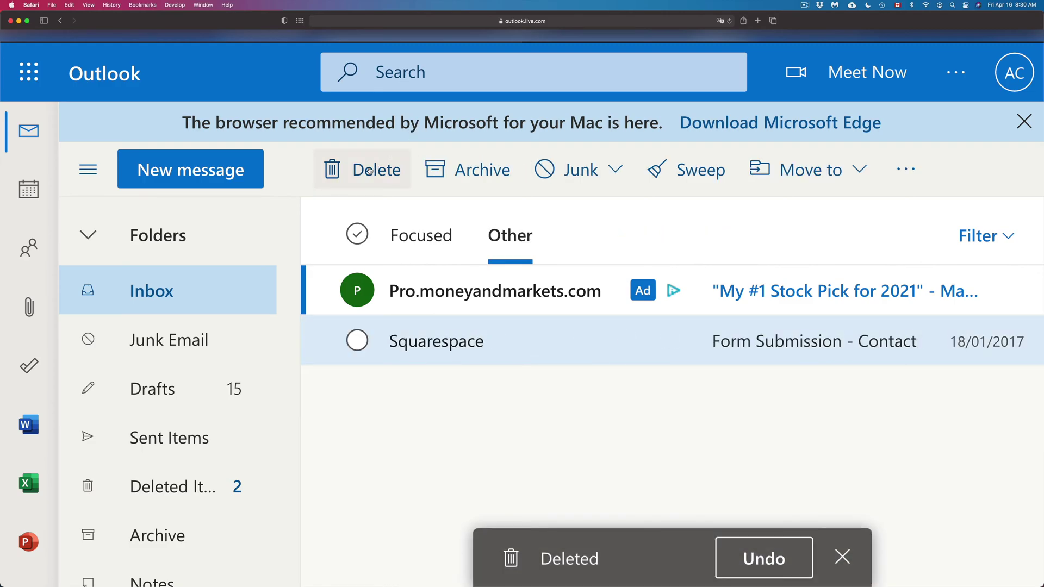
{"action": "left_click", "coordinate": [358, 235]}
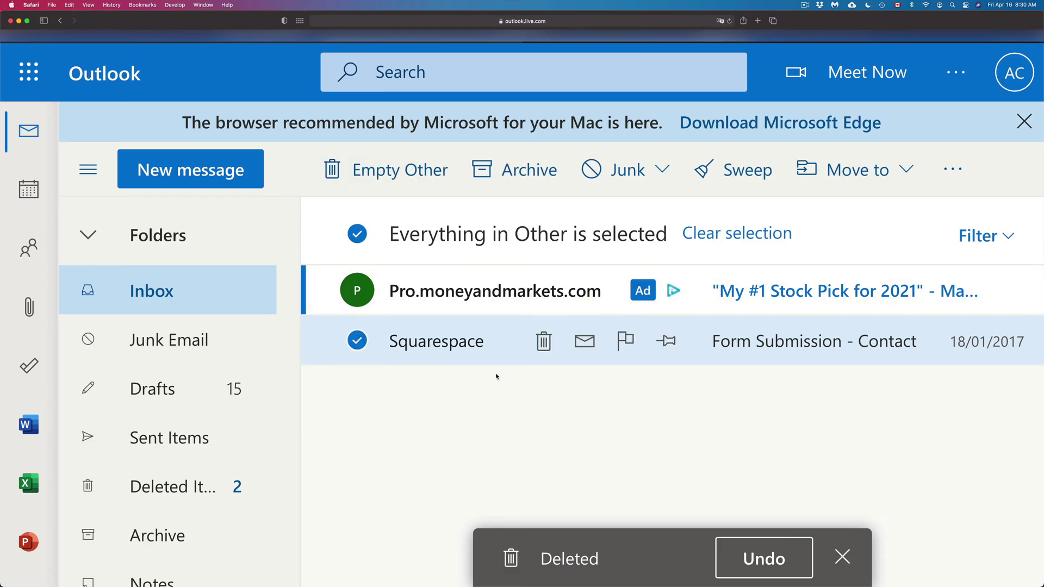
{"action": "left_click", "coordinate": [357, 171]}
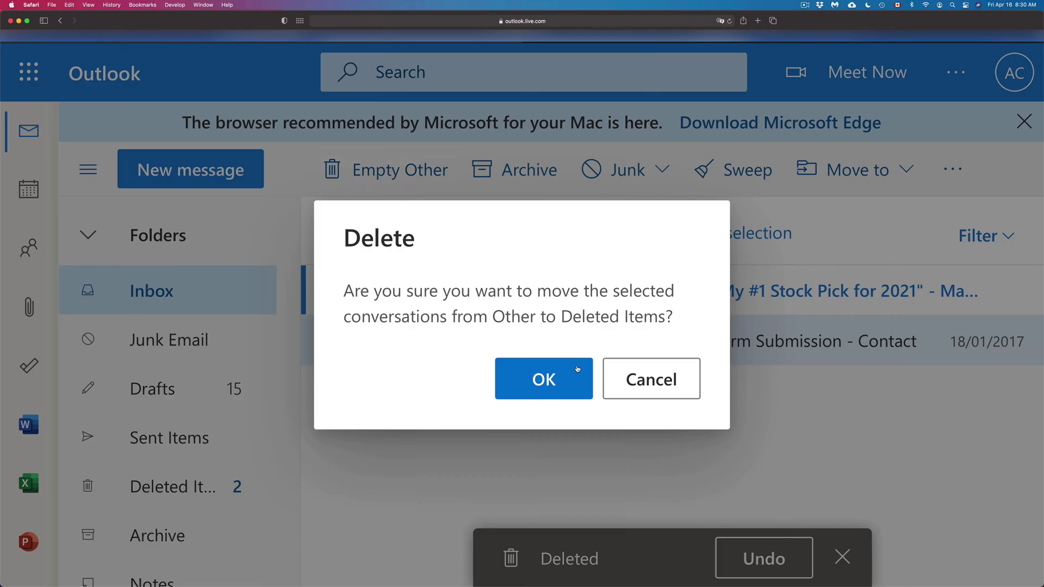
{"action": "left_click", "coordinate": [549, 371]}
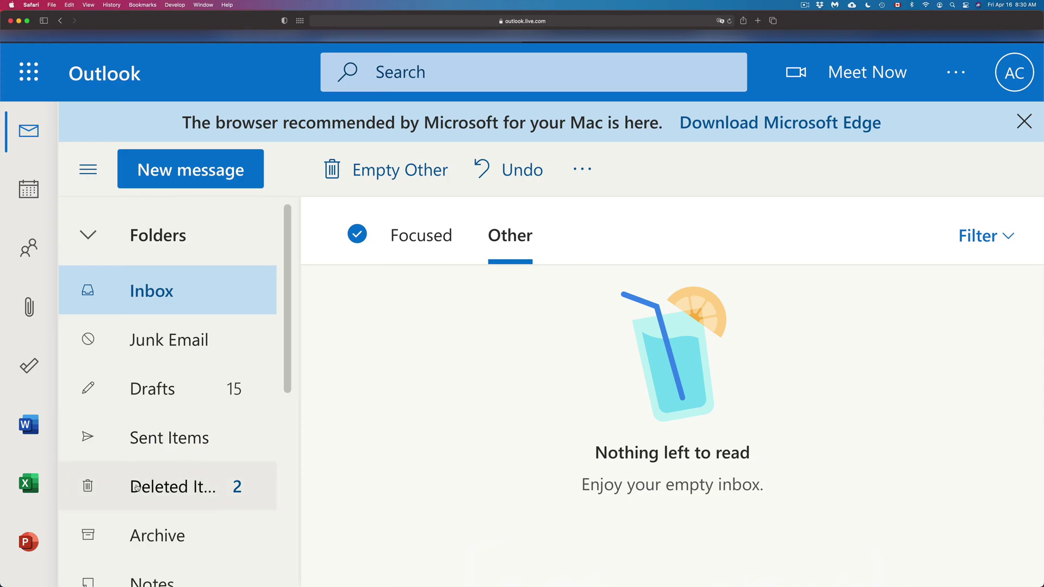
Scroll the folder pane down to Deleted Items and open it
{"action": "scroll", "coordinate": [136, 486], "scroll_direction": "down", "scroll_amount": 2}
{"action": "scroll", "coordinate": [135, 487], "scroll_direction": "up", "scroll_amount": 1}
{"action": "scroll", "coordinate": [135, 487], "scroll_direction": "down", "scroll_amount": 1}
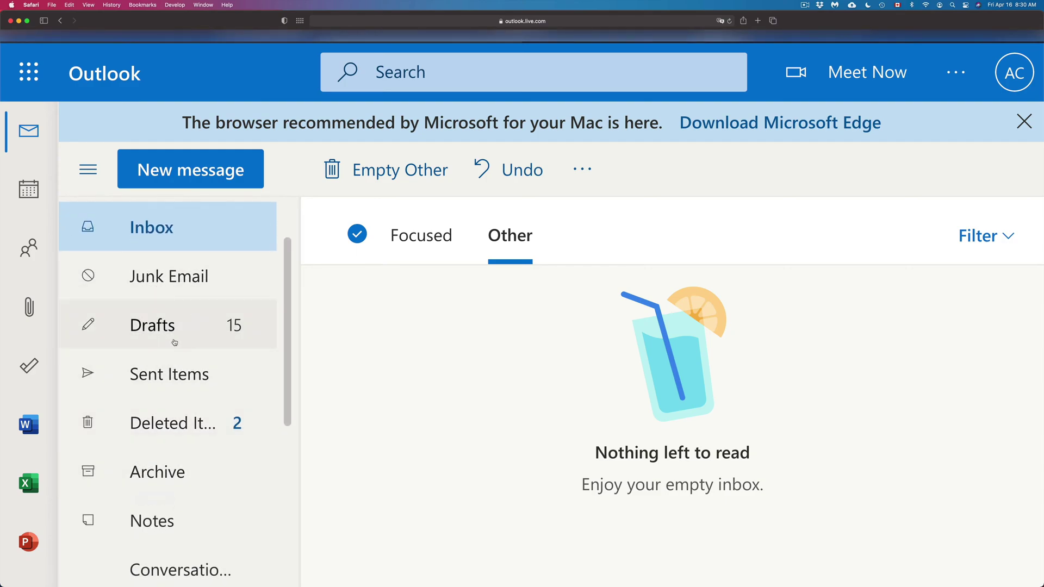
{"action": "scroll", "coordinate": [196, 395], "scroll_direction": "down", "scroll_amount": 1}
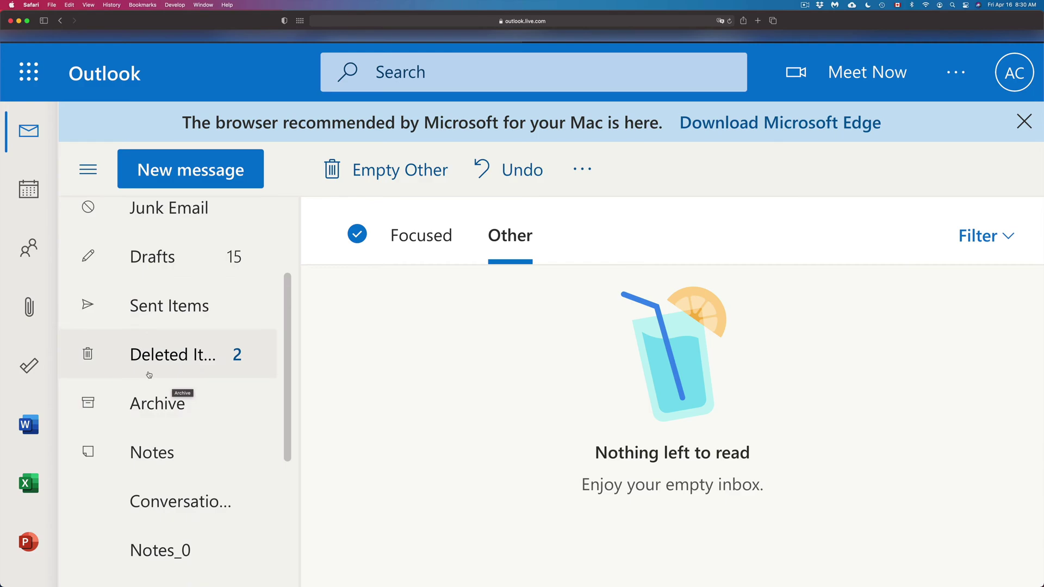
{"action": "left_click", "coordinate": [87, 356]}
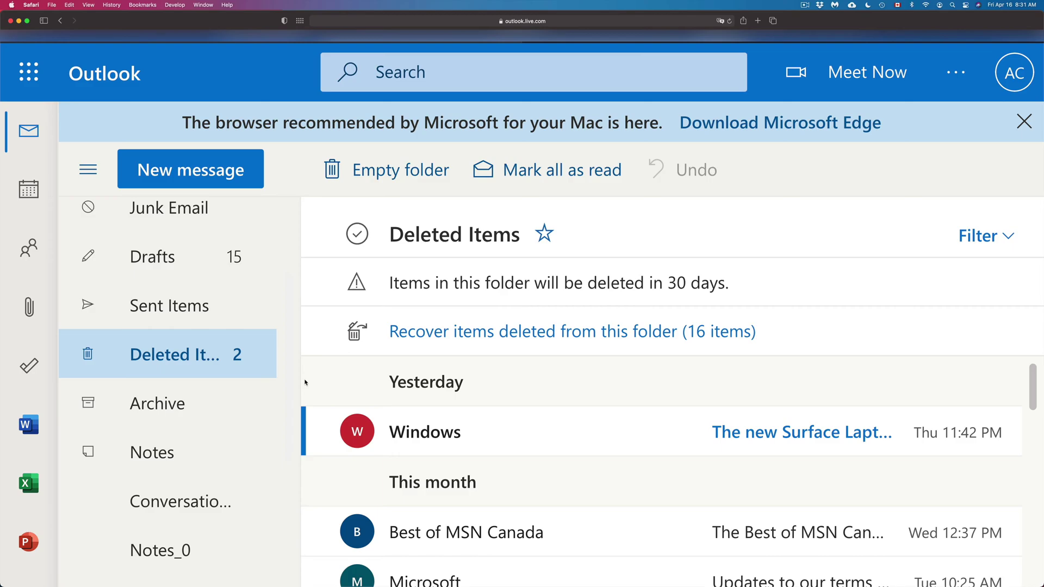
Restore the Windows, Best of MSN Canada and Microsoft conversations, then check them in Other and Focused
{"action": "left_click", "coordinate": [359, 433]}
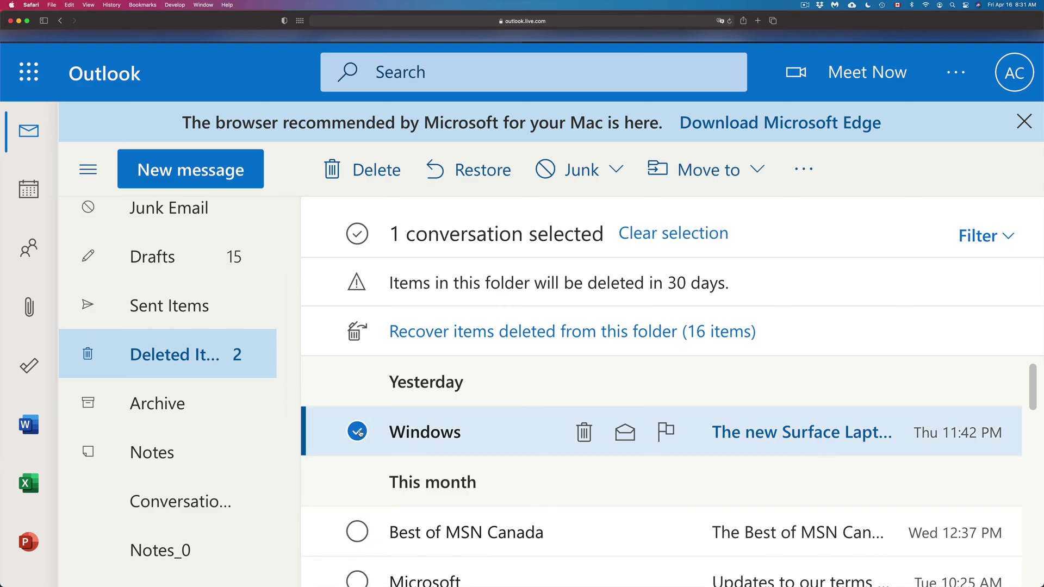
{"action": "left_click", "coordinate": [358, 533]}
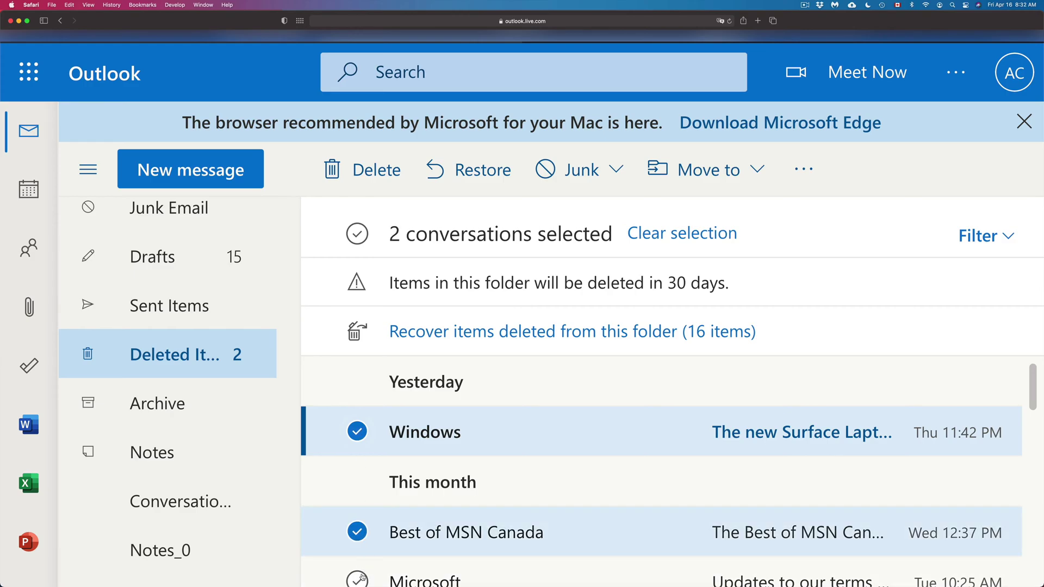
{"action": "left_click", "coordinate": [360, 578]}
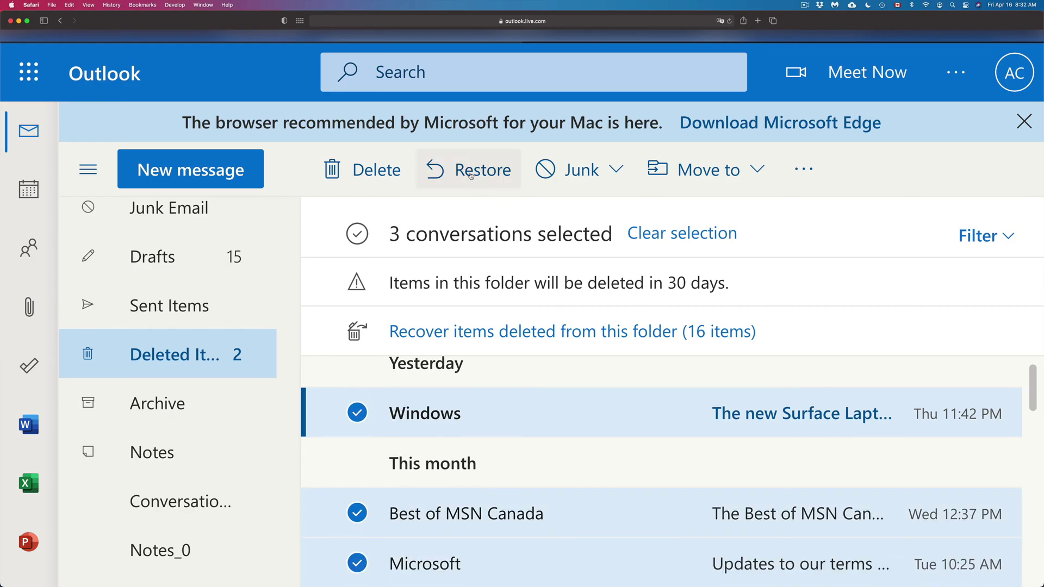
{"action": "left_click", "coordinate": [451, 174]}
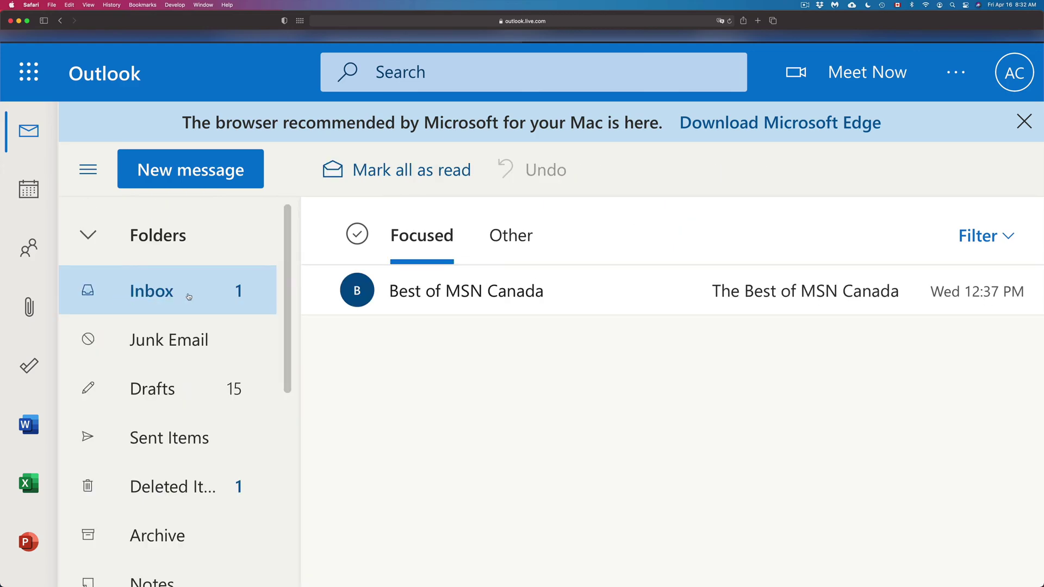
{"action": "mouse_move", "coordinate": [584, 291]}
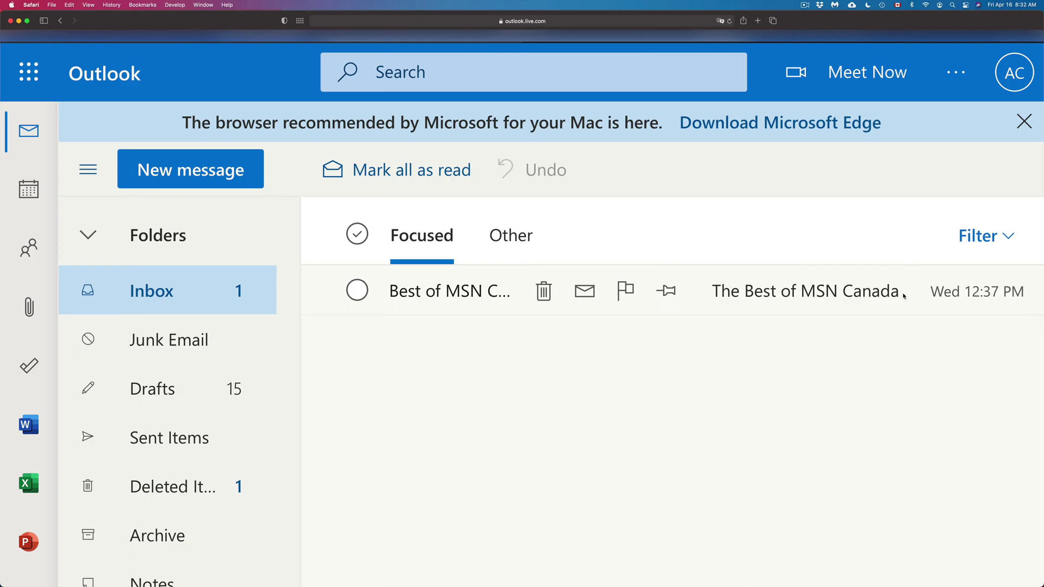
{"action": "left_click", "coordinate": [523, 241]}
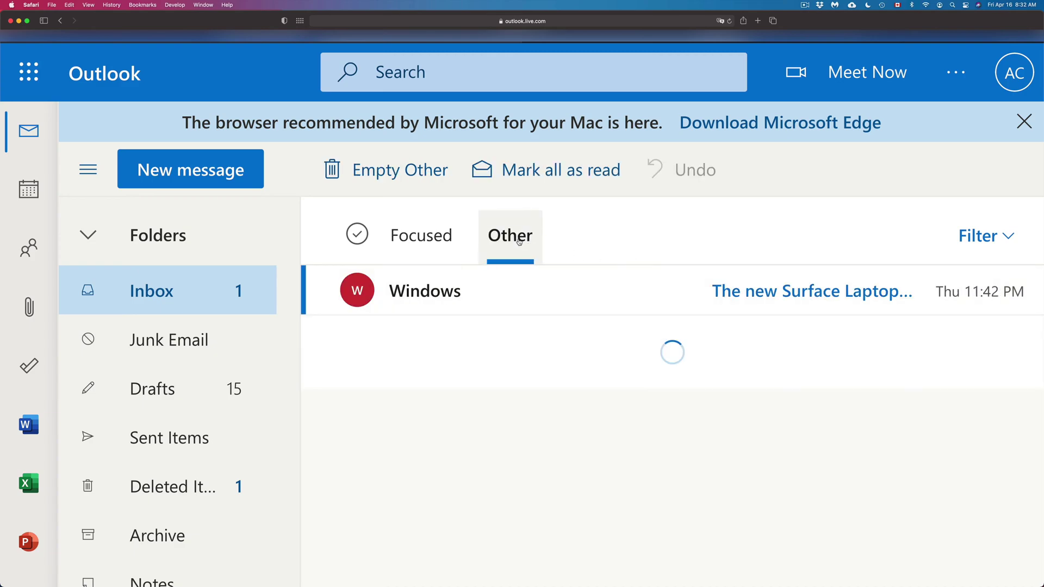
{"action": "left_click", "coordinate": [421, 235]}
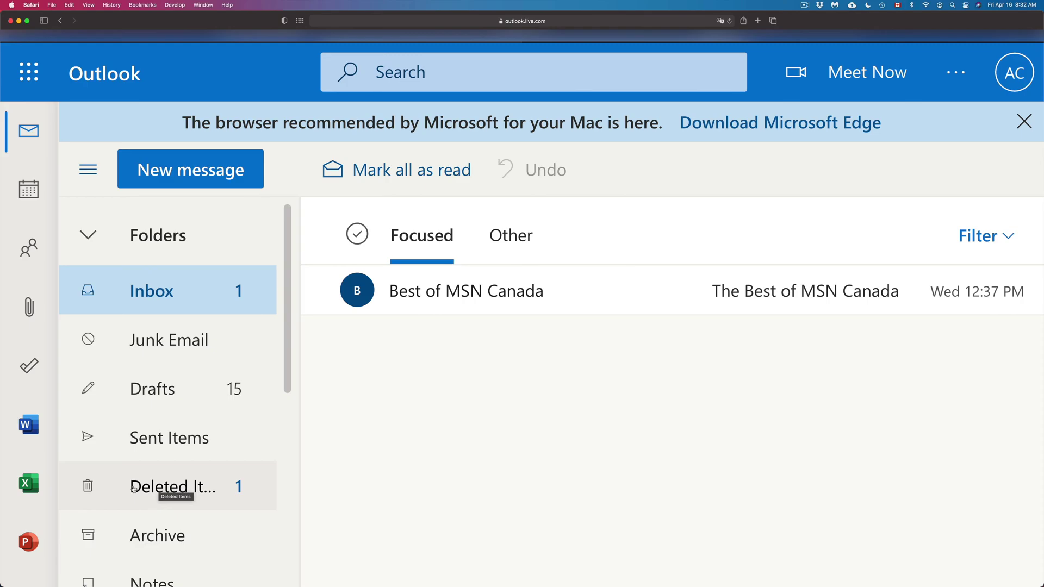
Permanently delete the Banco Falabella conversation from Deleted Items
{"action": "left_click", "coordinate": [133, 488]}
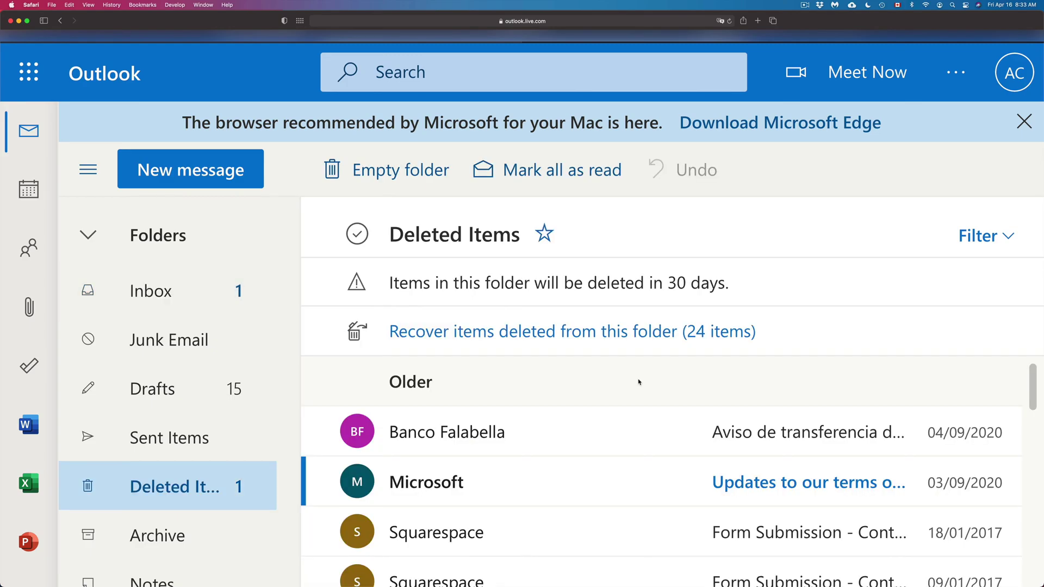
{"action": "mouse_move", "coordinate": [652, 437]}
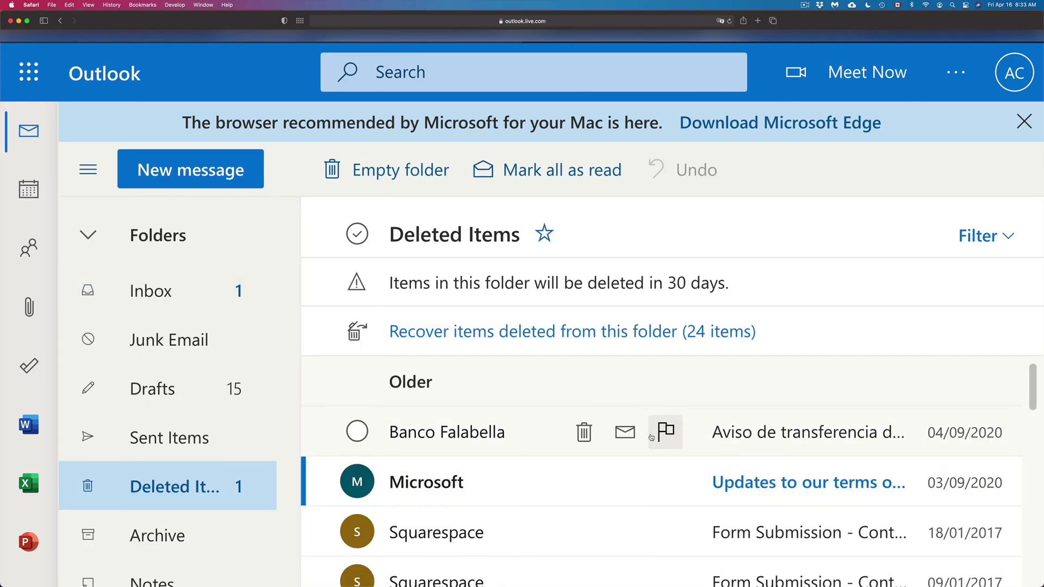
{"action": "left_click", "coordinate": [583, 434]}
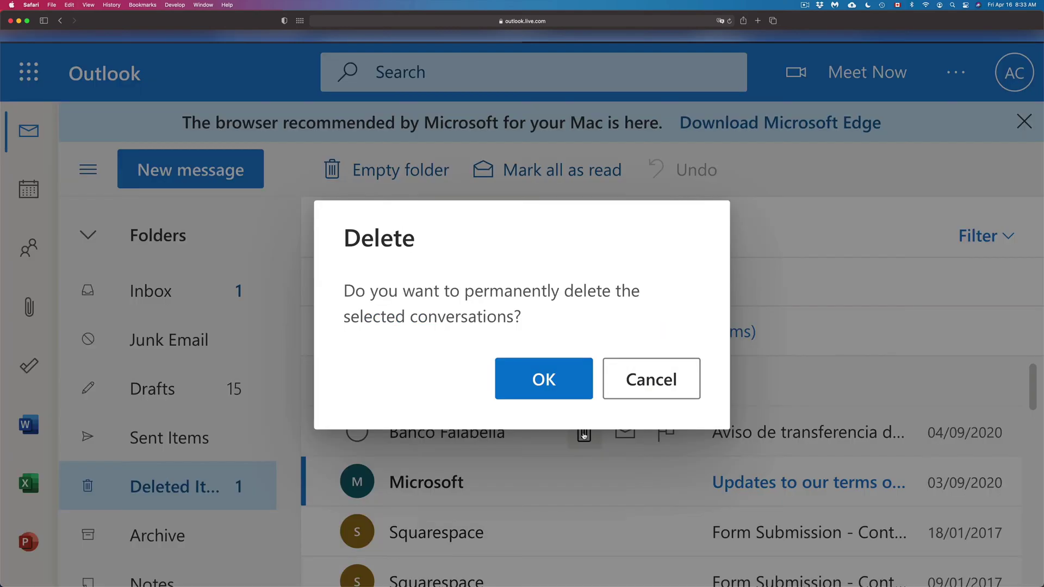
{"action": "left_click", "coordinate": [534, 383]}
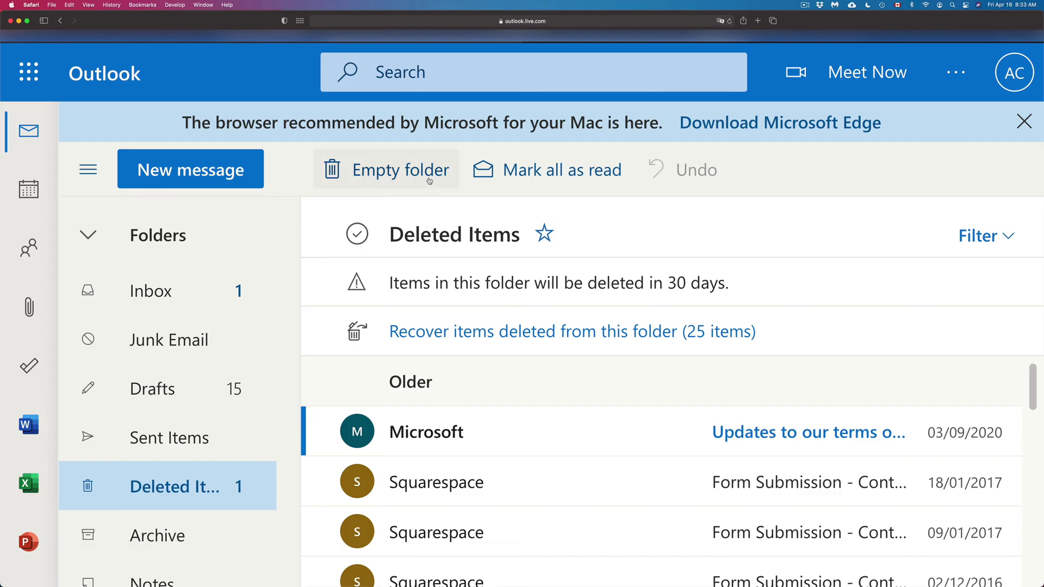
Empty Deleted Items, permanently deleting all 349 conversations
{"action": "left_click", "coordinate": [389, 173]}
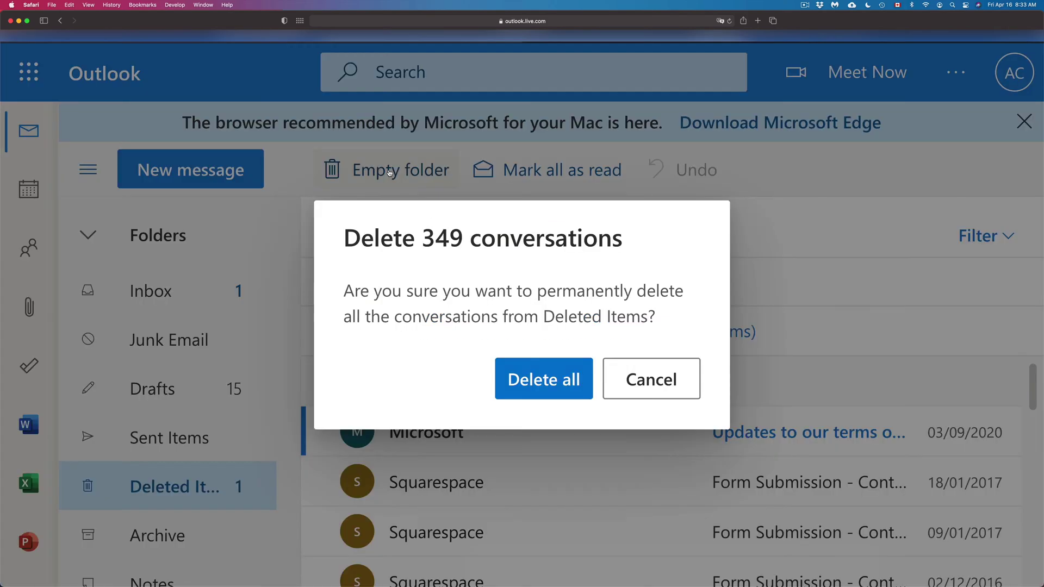
{"action": "left_click", "coordinate": [558, 387]}
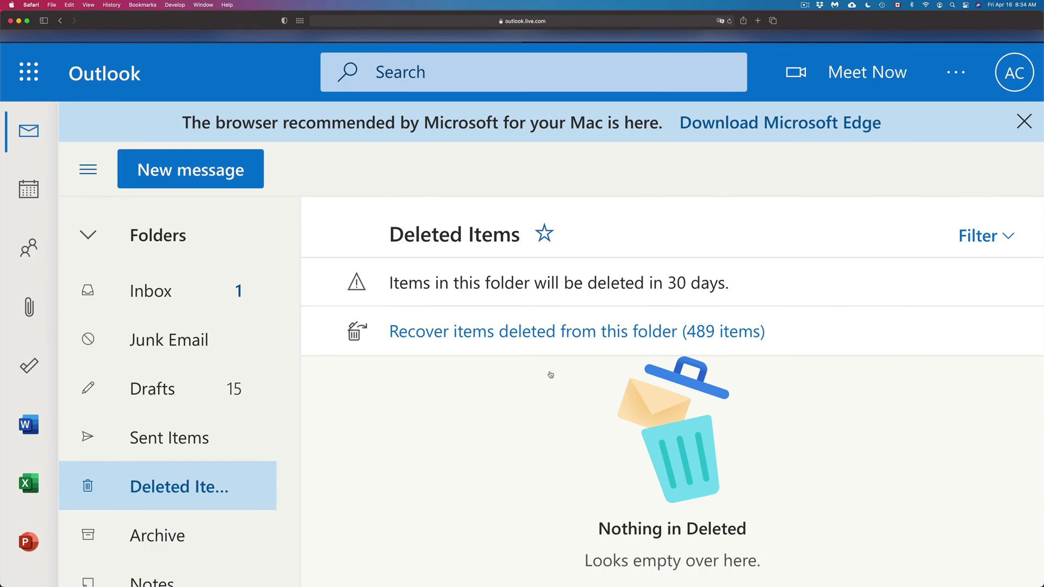